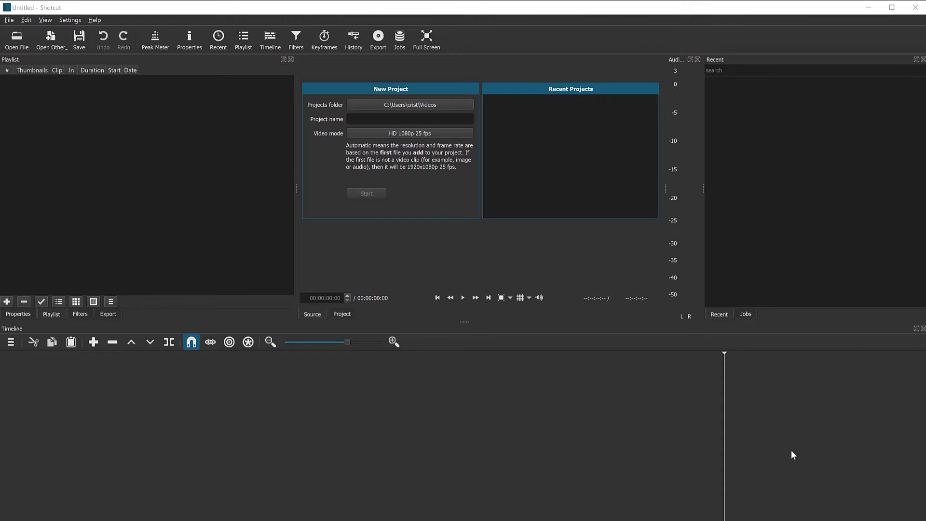
Bring the Sequence folder window forward, reposition it and scroll to the top of the files
key("alt+Tab")
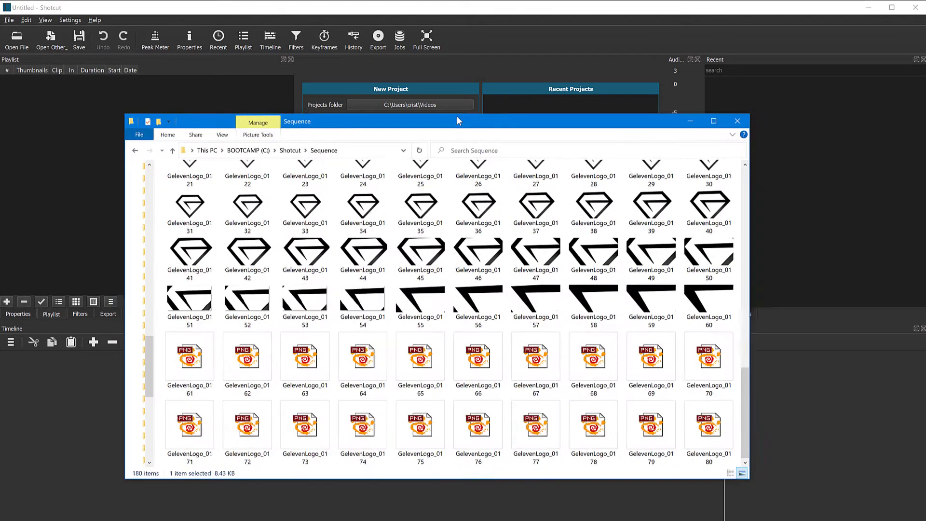
left_click_drag(456, 115, 381, 81)
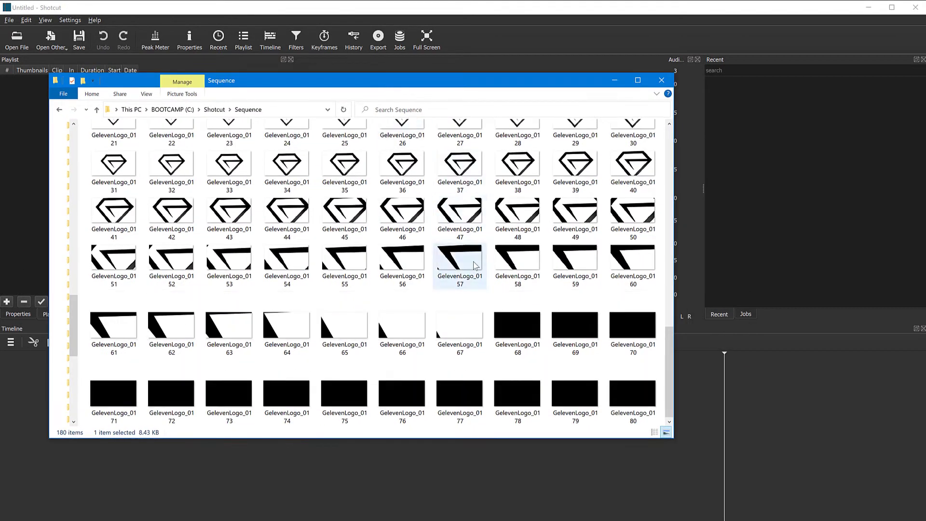
left_click_drag(671, 350, 668, 261)
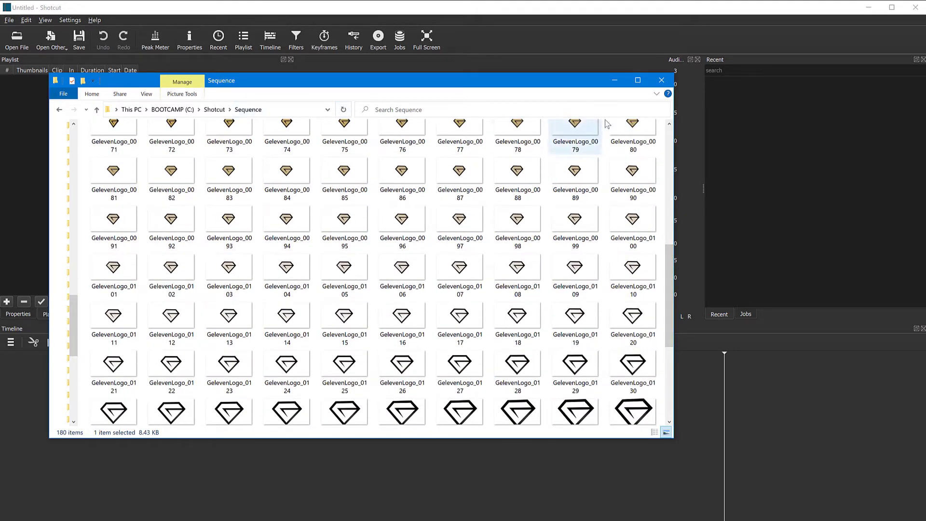
Show the GelevenLogo PNGs as large icons and open frame GelevenLogo_0084 in the viewer
left_click(146, 94)
left_click(210, 103)
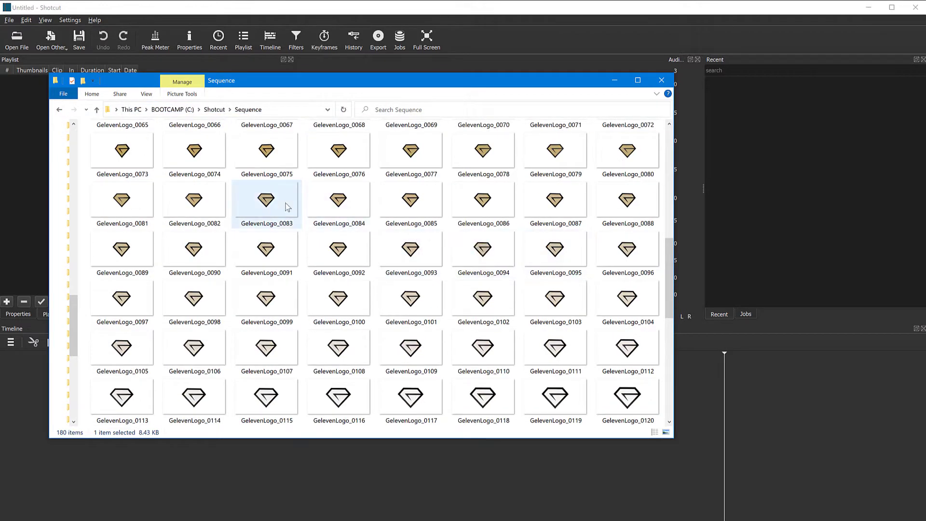
left_click(350, 205)
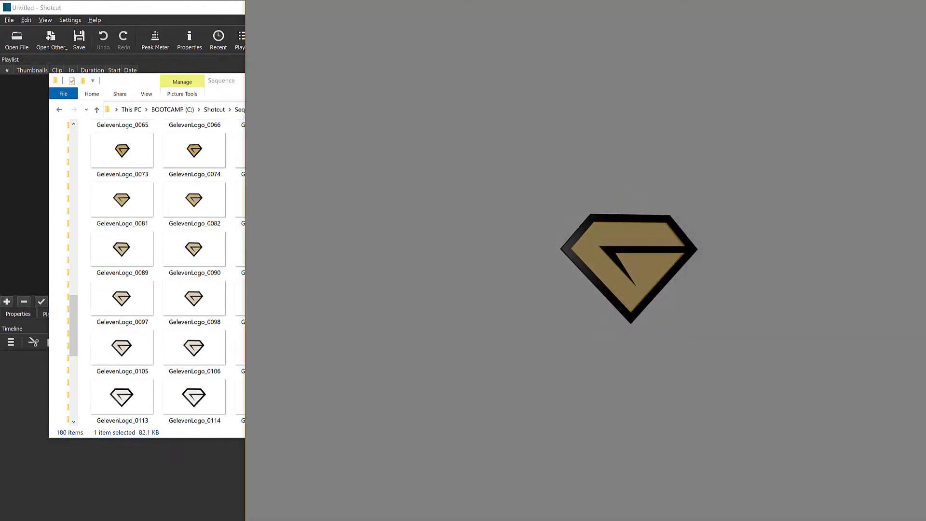
Page forward and back through the logo frames in XnView, ending on GelevenLogo_0048
left_click_drag(436, 85, 212, 90)
key("Page_Down")
key("Page_Down")
key("Page_Down")
key("Page_Down")
key("Page_Down")
key("Page_Down")
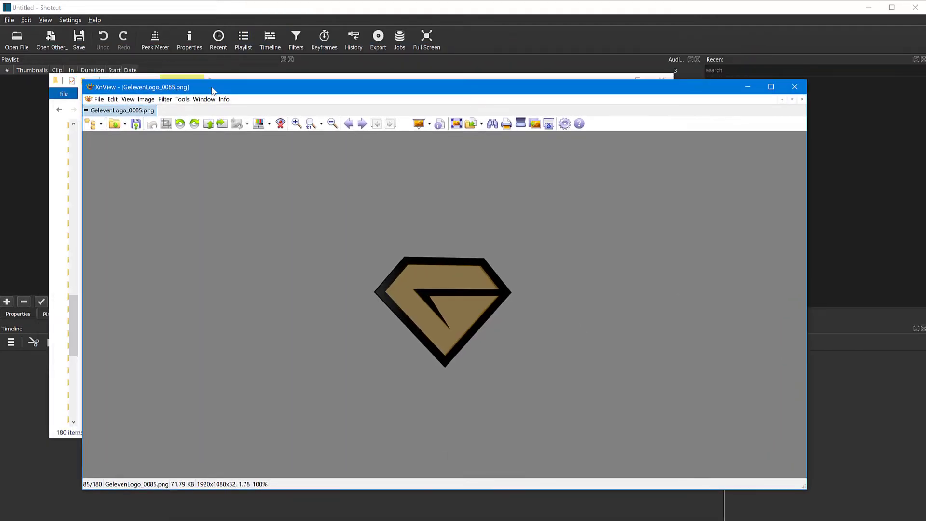
key("Page_Down")
key("Page_Down")
key("Page_Down")
key("Page_Down")
key("Page_Down")
key("Page_Down")
key("Page_Down")
key("Page_Down")
key("Page_Down")
key("Page_Down")
key("Page_Down")
key("Page_Down")
key("Page_Down")
key("Page_Down")
key("Page_Down")
key("Page_Down")
key("Page_Down")
key("Page_Down")
key("Page_Down")
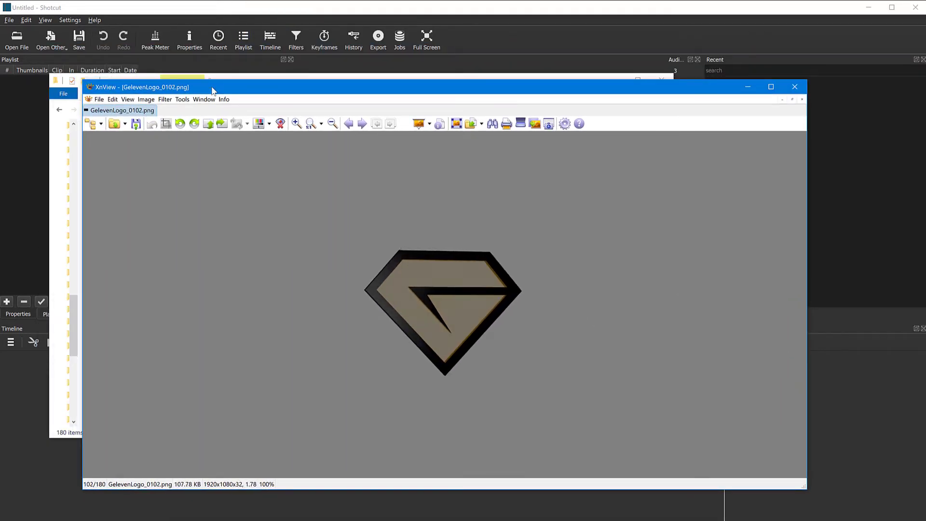
key("Page_Down")
key("Page_Down")
key("Page_Down")
key("Page_Down")
key("Page_Down")
key("Page_Down")
key("Page_Down")
key("Page_Down")
key("Page_Down")
key("Page_Down")
key("Page_Down")
key("Page_Down")
key("Page_Down")
key("Page_Down")
key("Page_Down")
key("Page_Down")
key("Page_Down")
key("Page_Down")
key("Page_Down")
key("Page_Down")
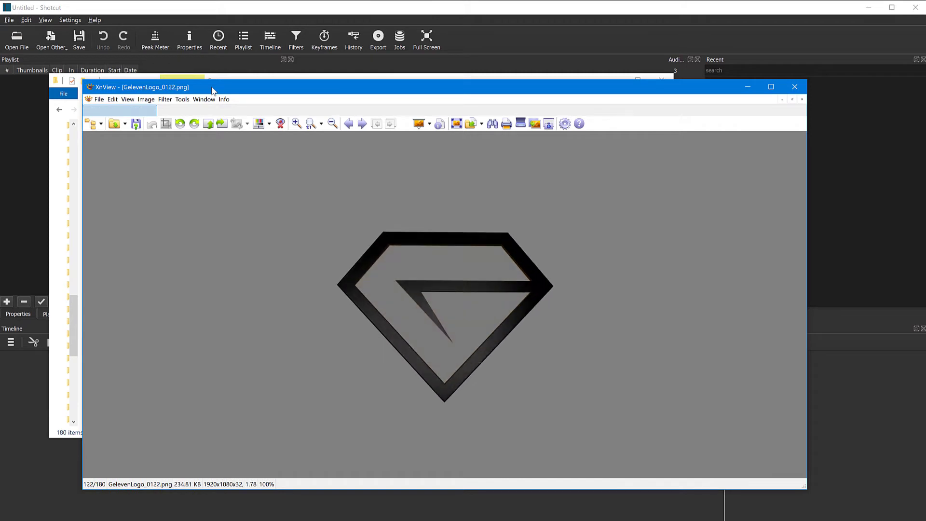
key("Page_Down")
key("Page_Down")
key("Page_Down")
key("Page_Down")
key("Page_Down")
key("Page_Down")
key("Page_Down")
key("Page_Down")
key("Page_Down")
key("Page_Down")
key("Page_Down")
key("Page_Down")
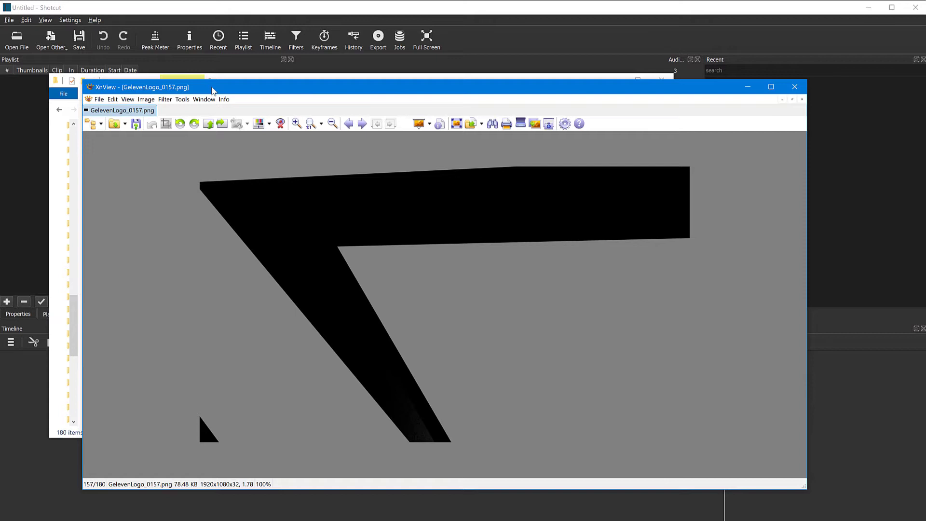
key("Page_Down")
key("Page_Down")
key("Page_Down")
key("Page_Down")
key("Page_Down")
key("Page_Down")
key("Page_Down")
key("Page_Down")
key("Page_Down")
key("Page_Down")
key("Page_Down")
key("Page_Down")
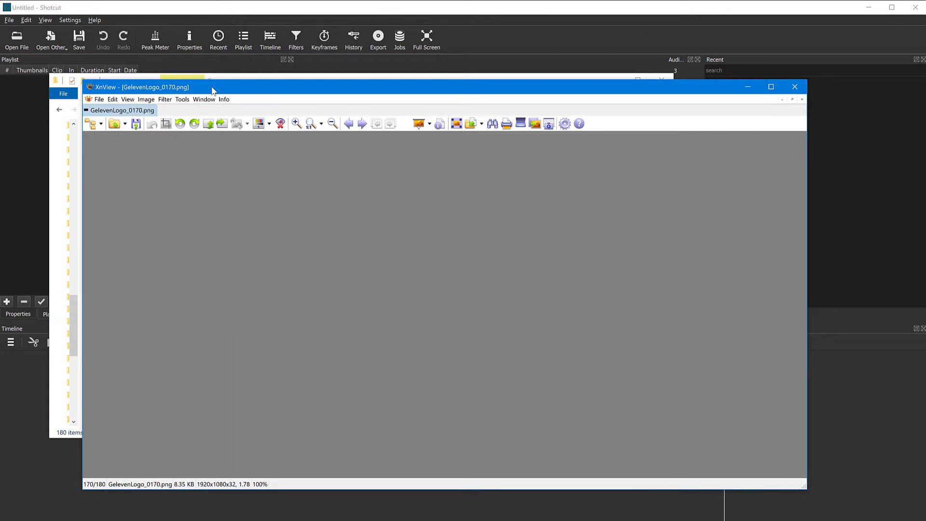
key("Page_Up")
key("Page_Up")
key("Page_Up")
key("Page_Up")
key("Page_Up")
key("Page_Up")
key("Page_Up")
key("Page_Up")
key("Page_Up")
key("Page_Up")
key("Page_Up")
key("Page_Up")
key("Page_Up")
key("Page_Up")
key("Page_Up")
key("Page_Up")
key("Page_Up")
key("Page_Up")
key("Page_Up")
key("Page_Up")
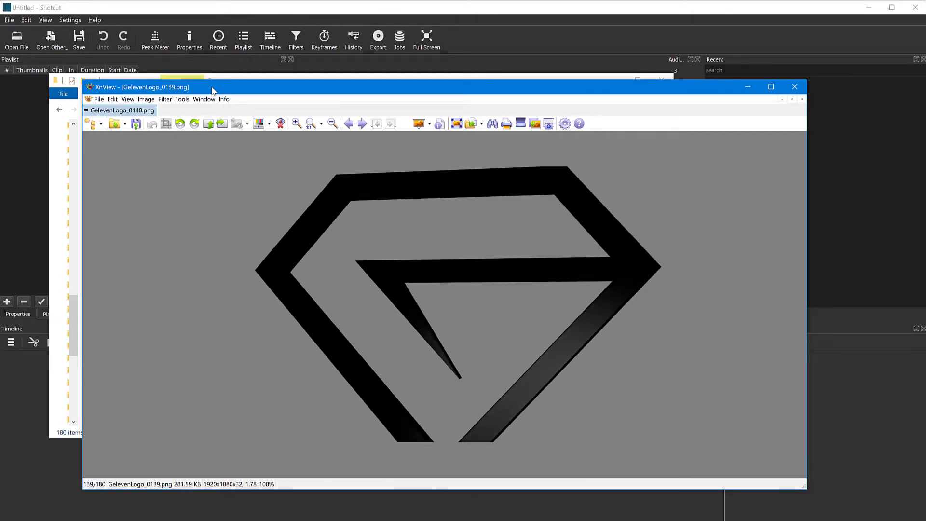
key("Page_Up")
key("Page_Up")
key("Page_Up")
key("Page_Up")
key("Page_Up")
key("Page_Up")
key("Page_Up")
key("Page_Up")
key("Page_Up")
key("Page_Up")
key("Page_Up")
key("Page_Up")
key("Page_Up")
key("Page_Up")
key("Page_Up")
key("Page_Up")
key("Page_Up")
key("Page_Up")
key("Page_Up")
key("Page_Up")
key("Page_Up")
key("Page_Up")
key("Page_Up")
key("Page_Up")
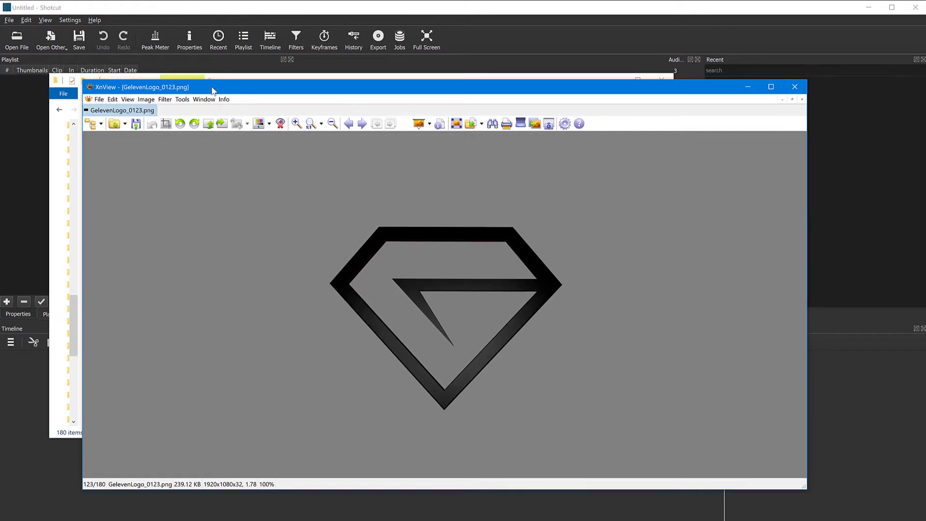
key("Page_Up")
key("Page_Up")
key("Page_Up")
key("Page_Up")
key("Page_Up")
key("Page_Up")
key("Page_Up")
key("Page_Up")
key("Page_Up")
key("Page_Up")
key("Page_Up")
key("Page_Up")
key("Page_Up")
key("Page_Up")
key("Page_Up")
key("Page_Up")
key("Page_Up")
key("Page_Up")
key("Page_Up")
key("Page_Up")
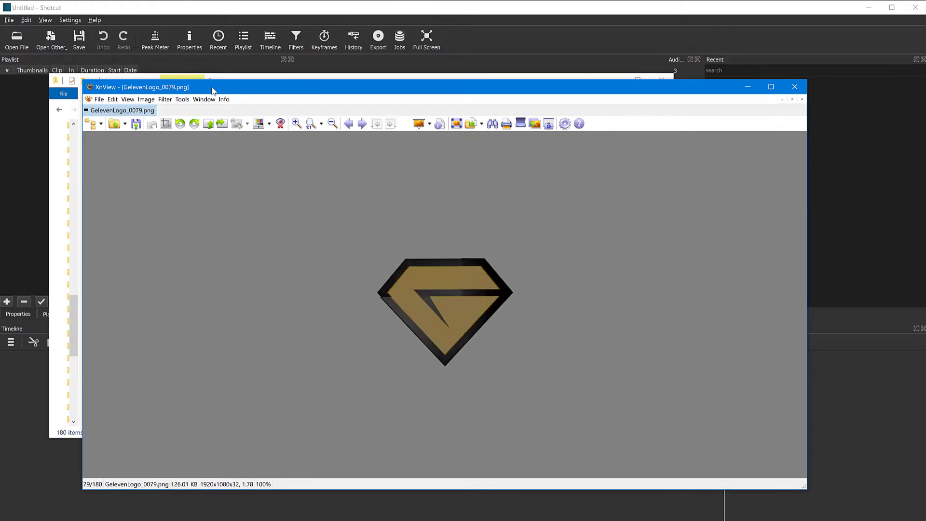
key("Page_Down")
key("Page_Down")
key("Page_Down")
key("Page_Down")
key("Page_Down")
key("Page_Down")
key("Page_Down")
key("Page_Down")
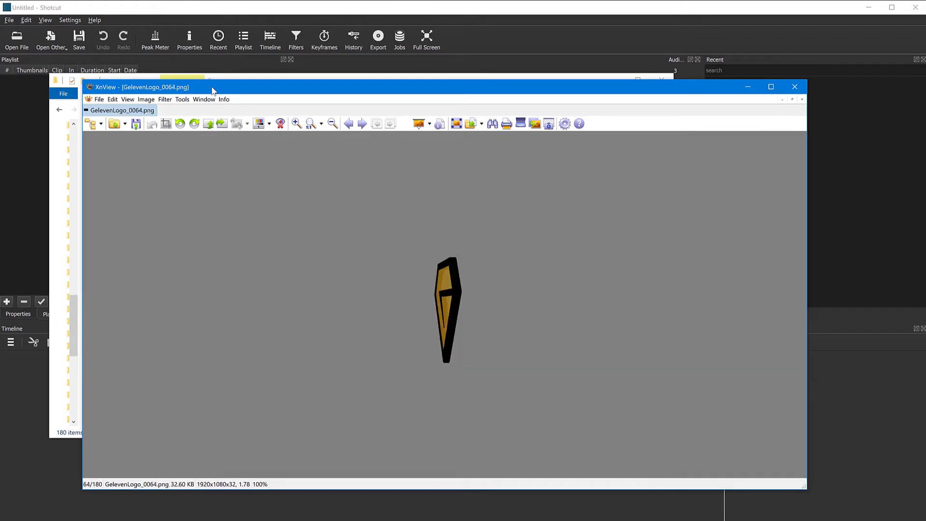
key("Page_Up")
key("Page_Up")
key("Page_Up")
key("Page_Up")
key("Page_Up")
key("Page_Up")
key("Page_Up")
key("Page_Up")
key("Page_Up")
key("Page_Up")
key("Page_Up")
key("Page_Up")
key("Page_Up")
key("Page_Up")
key("Page_Up")
key("Page_Up")
key("Page_Up")
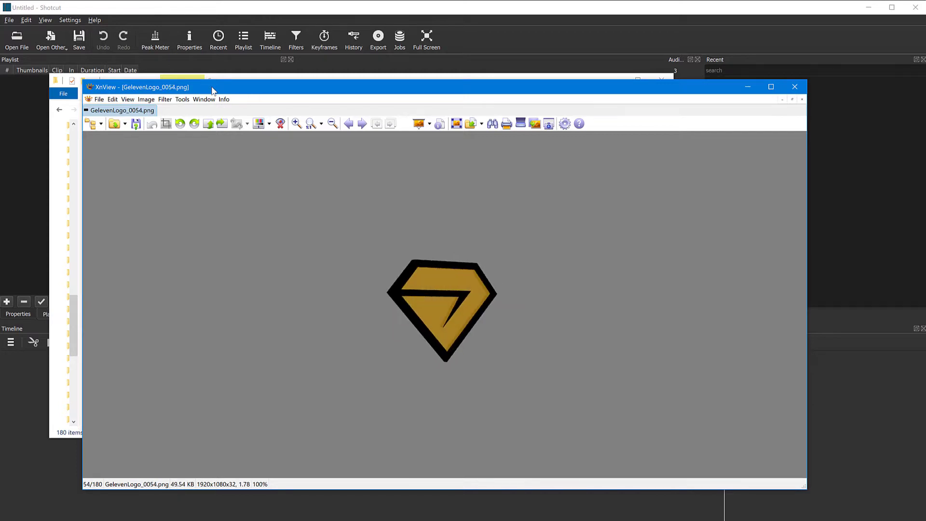
Close XnView and the Sequence folder, then start a new Shotcut project named 'Sequence'
left_click(796, 88)
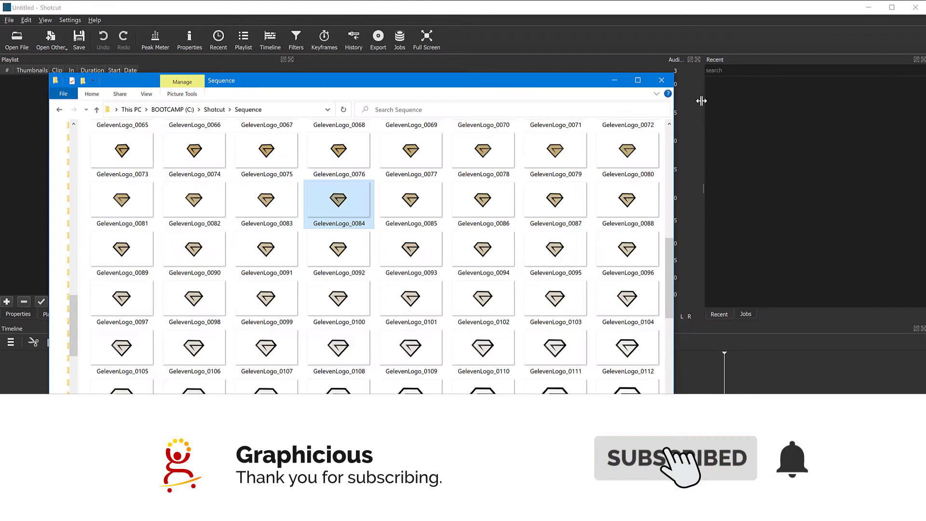
left_click(662, 81)
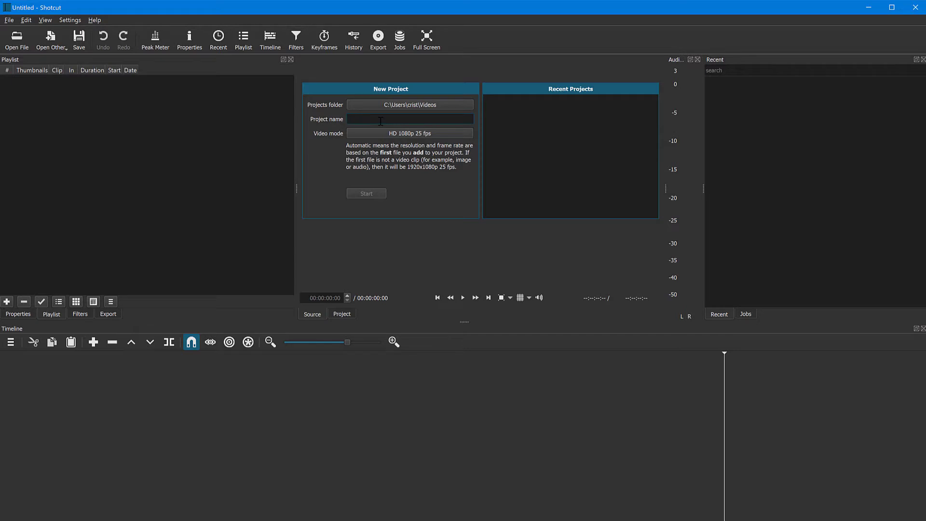
left_click(381, 121)
type("Sequence")
left_click(367, 194)
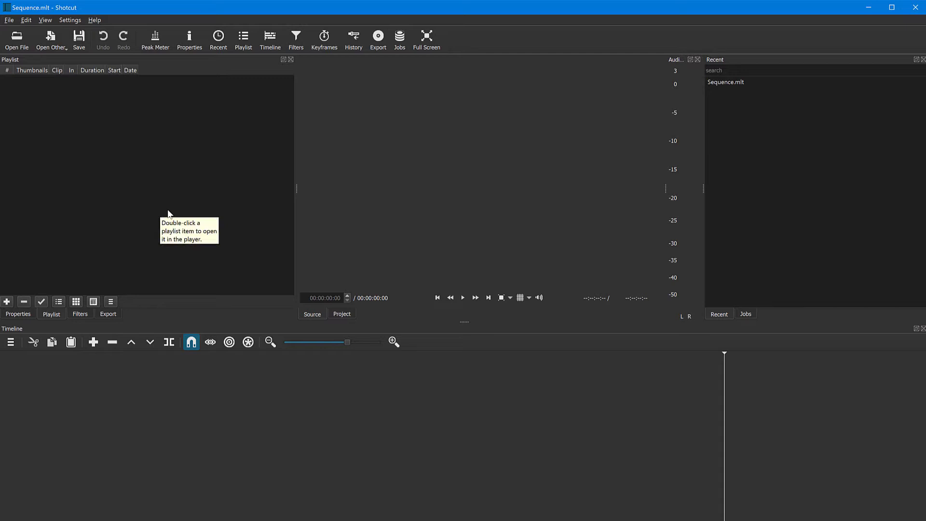
Open GelevenLogo_0001.png from the Sequence folder, switching the file dialog to List view
left_click(18, 43)
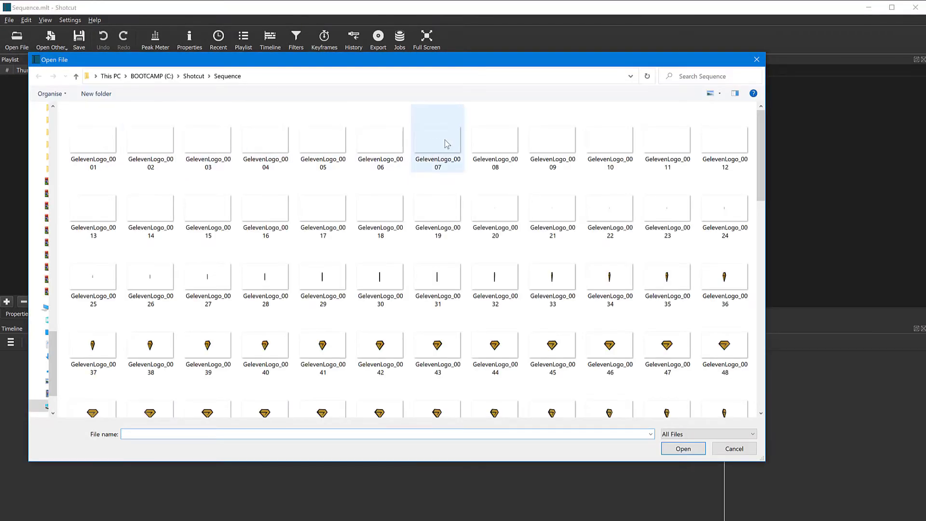
left_click(719, 96)
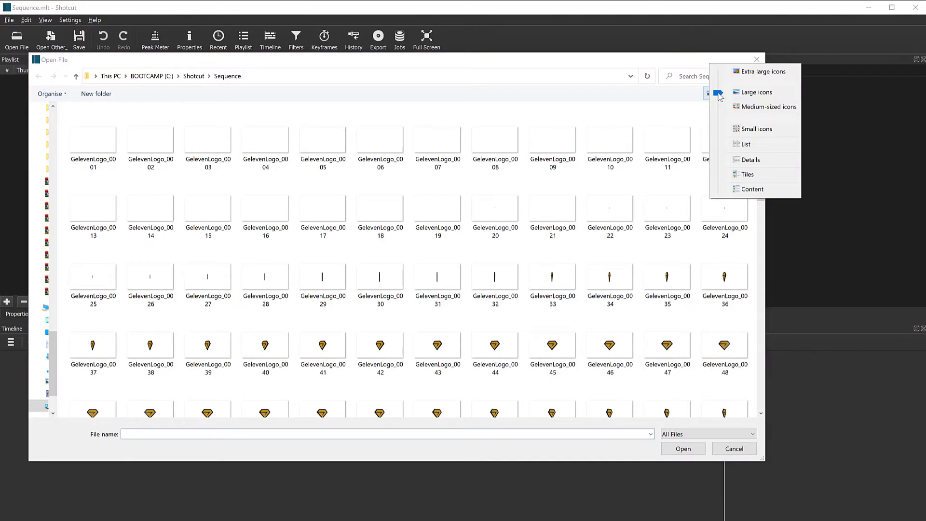
left_click(740, 146)
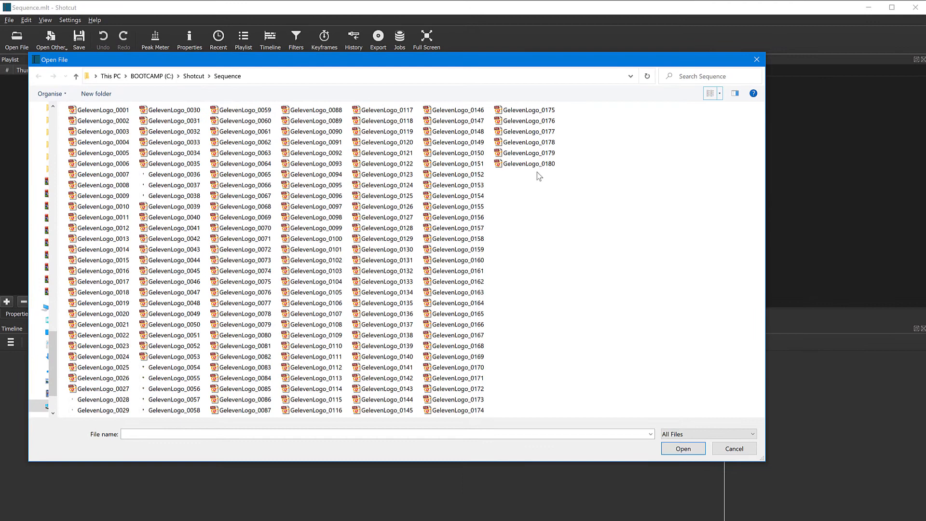
mouse_move(546, 168)
left_click(90, 113)
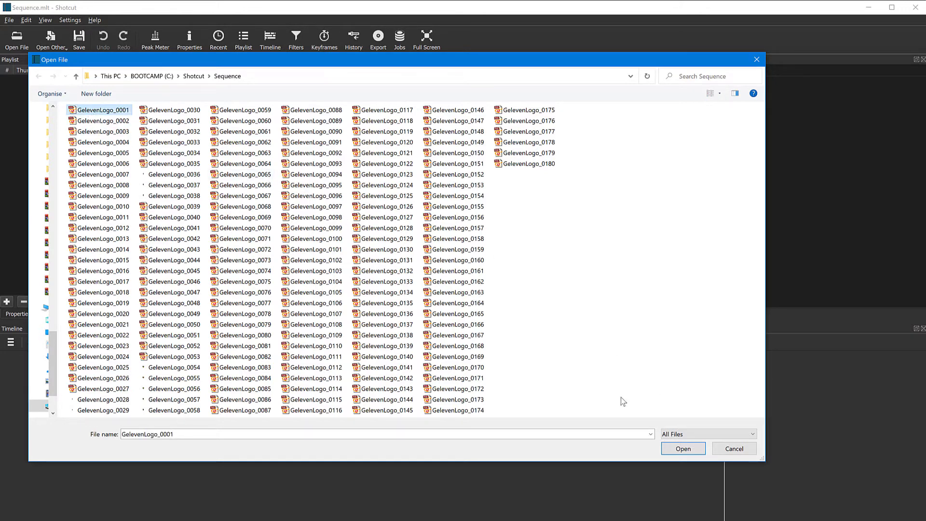
left_click(677, 449)
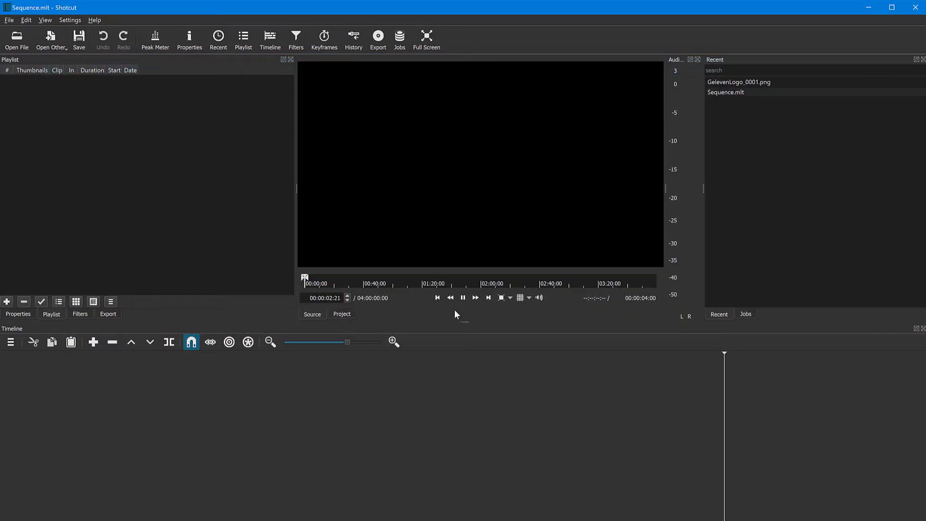
Pause and rewind the preview, then view GelevenLogo_0001.png's properties (1920x1080, 00:00:04:00)
left_click(462, 298)
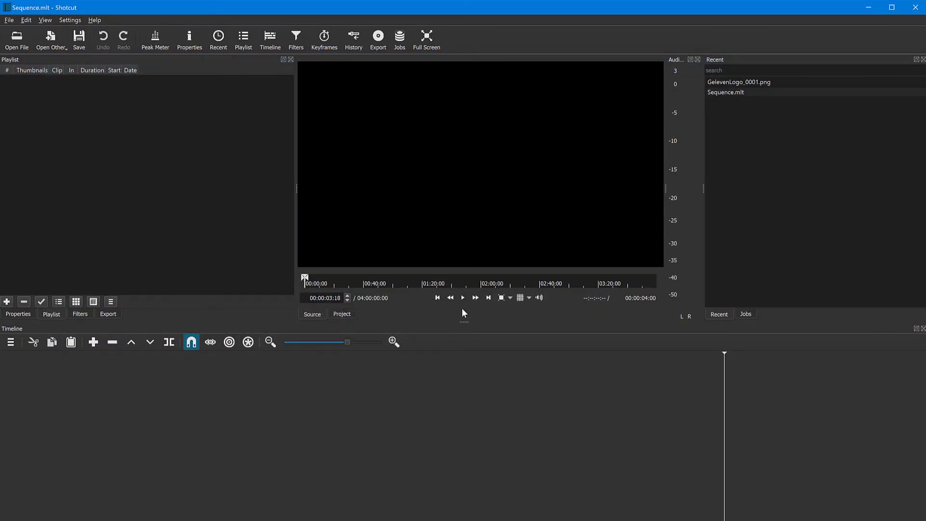
left_click(438, 297)
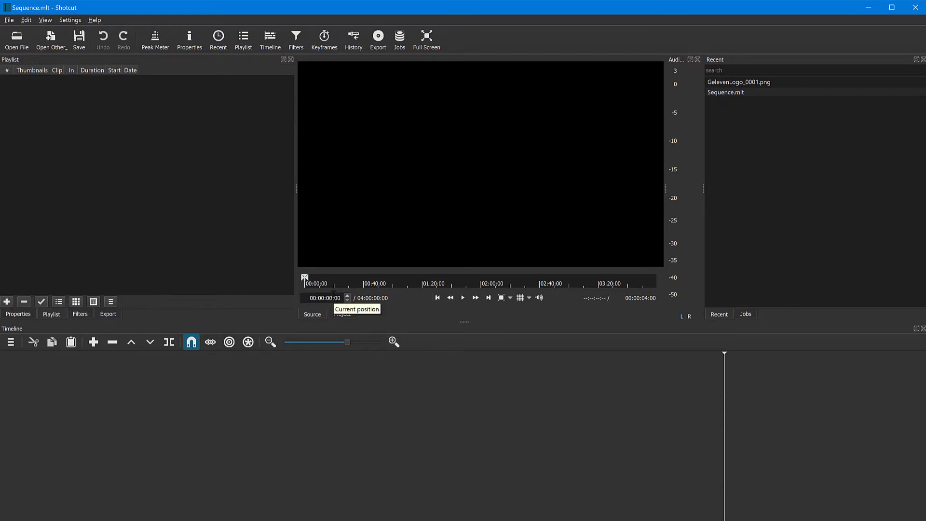
left_click(19, 313)
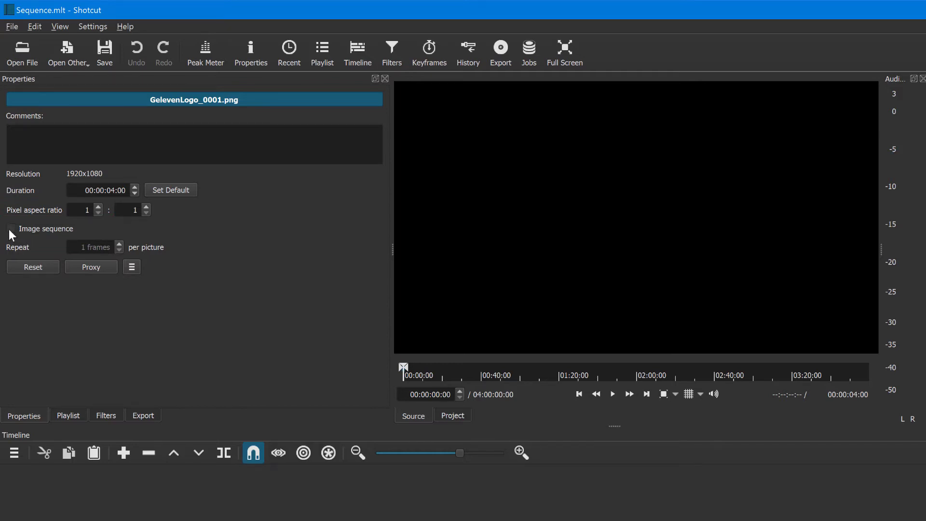
Tick Image sequence so the clip runs 00:00:07:05, then play and scrub through the animation
left_click(9, 229)
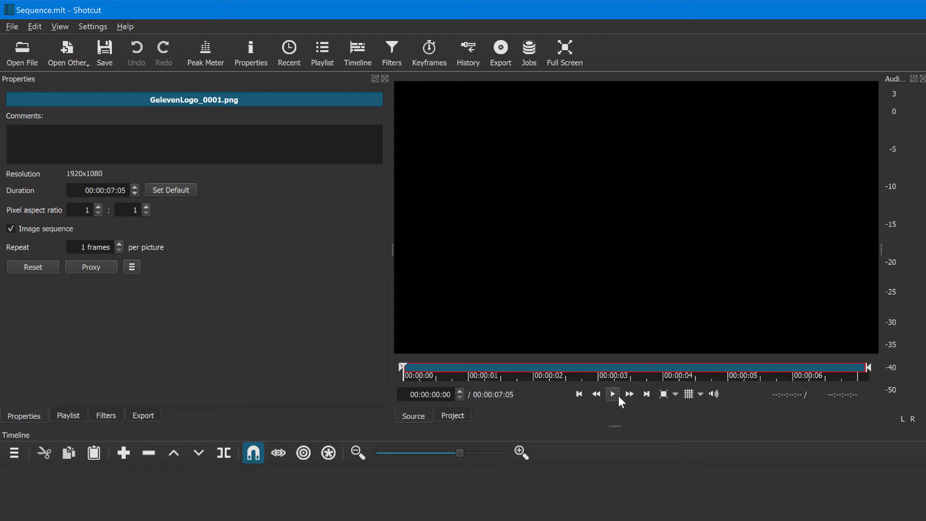
left_click(618, 395)
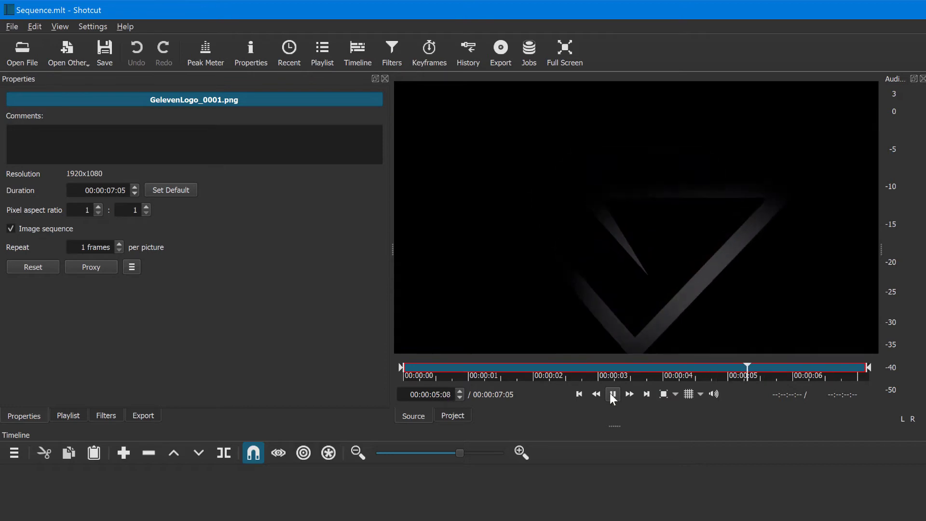
left_click(610, 393)
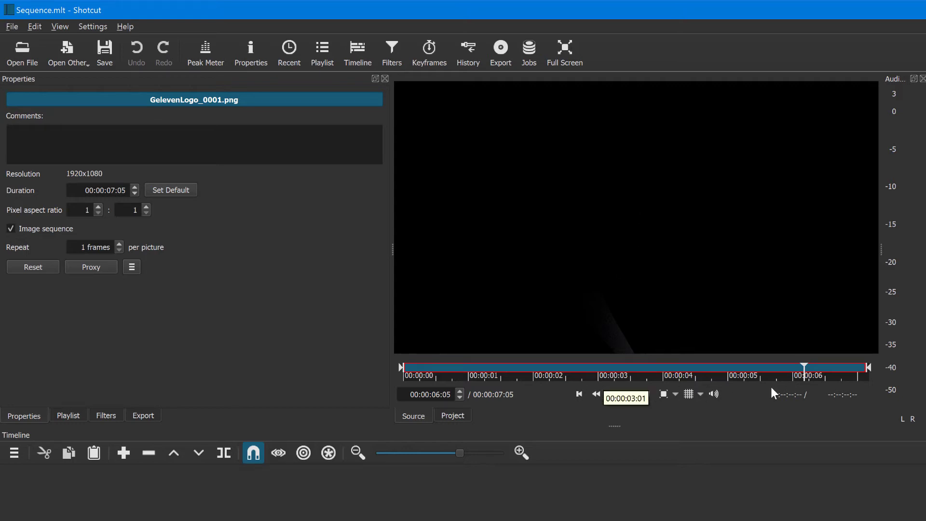
left_click_drag(804, 367, 602, 359)
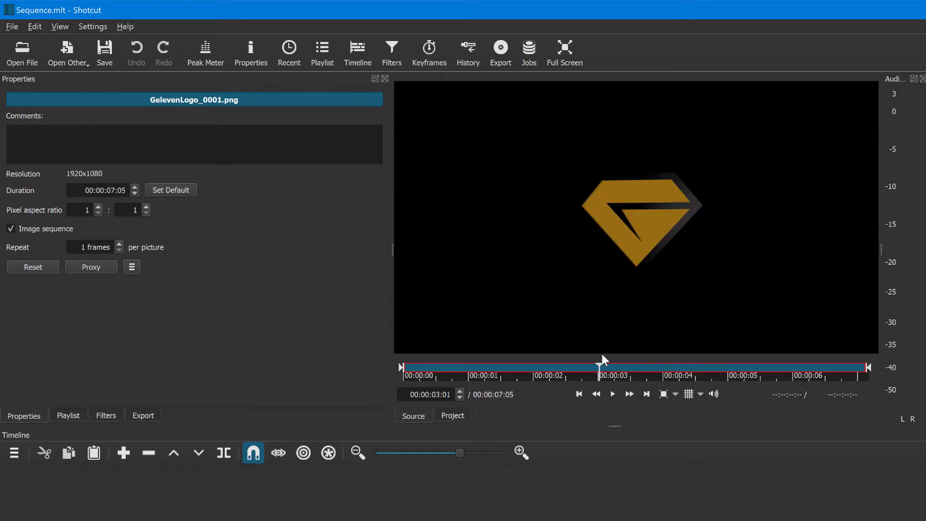
left_click_drag(661, 358, 546, 356)
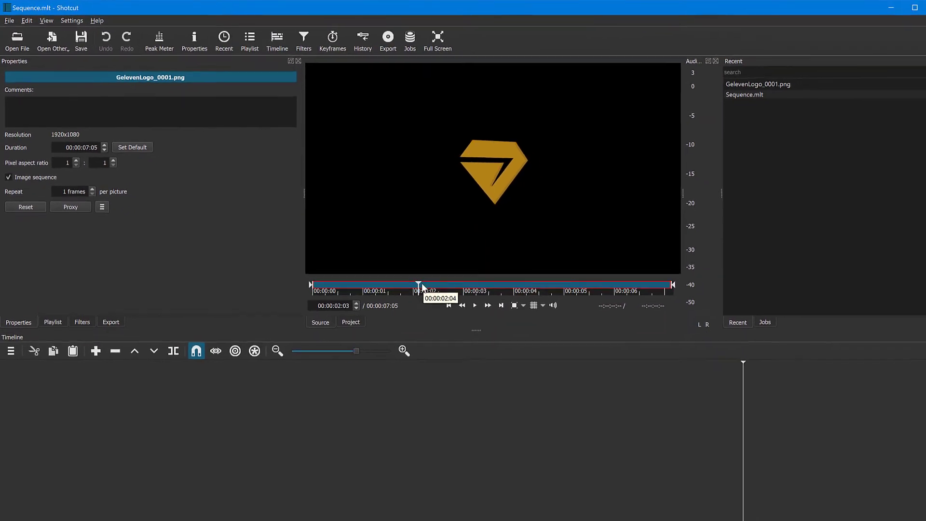
left_click_drag(367, 280, 305, 280)
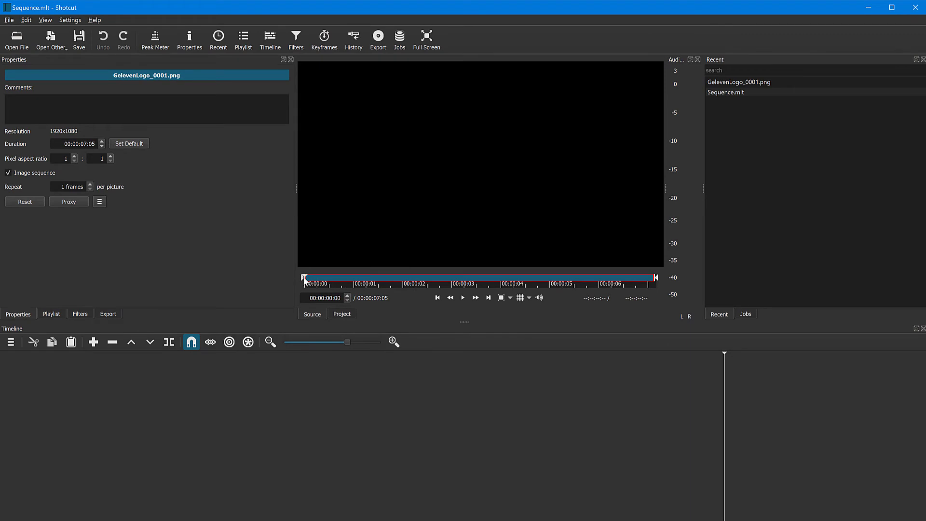
Append the logo sequence to the timeline and move it from V1 onto a new V2 track
left_click(93, 342)
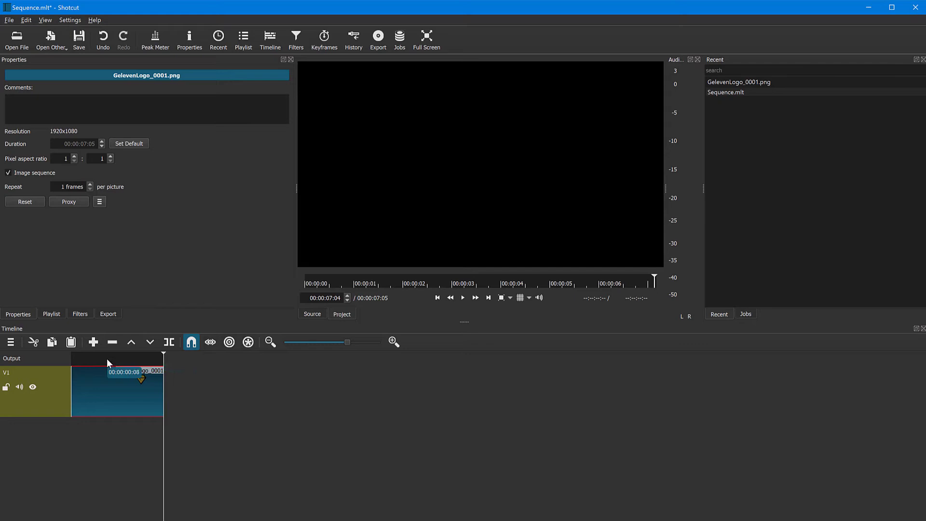
mouse_move(106, 358)
left_mouse_down()
mouse_move(130, 357)
mouse_move(115, 352)
left_mouse_up()
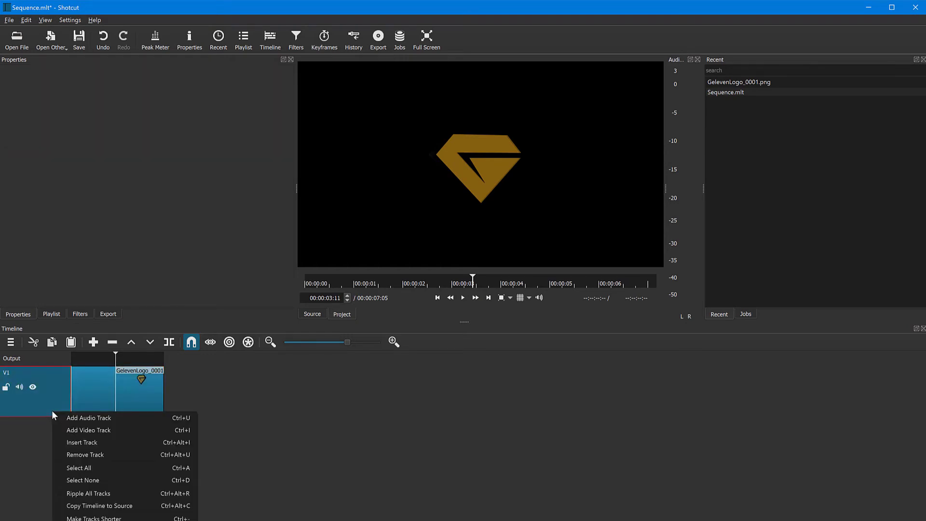
left_click(68, 430)
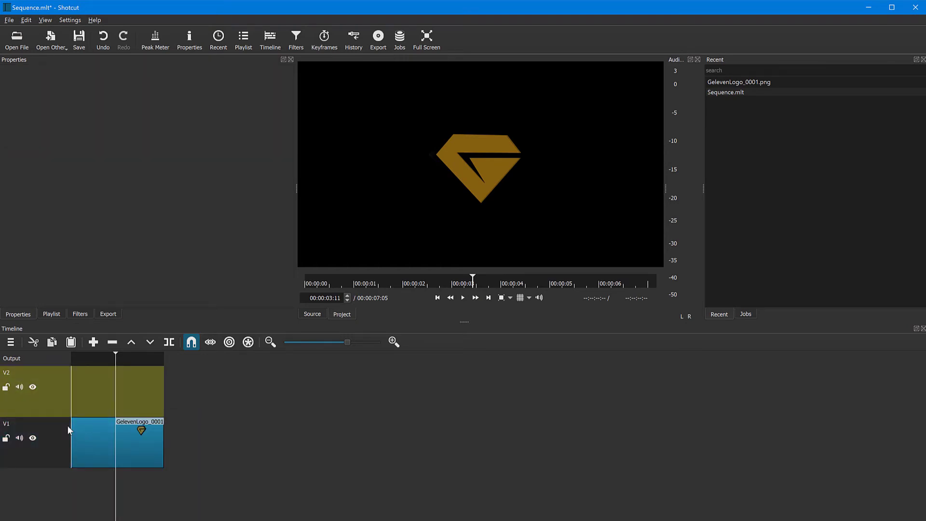
left_click_drag(93, 444, 83, 382)
left_click(89, 438)
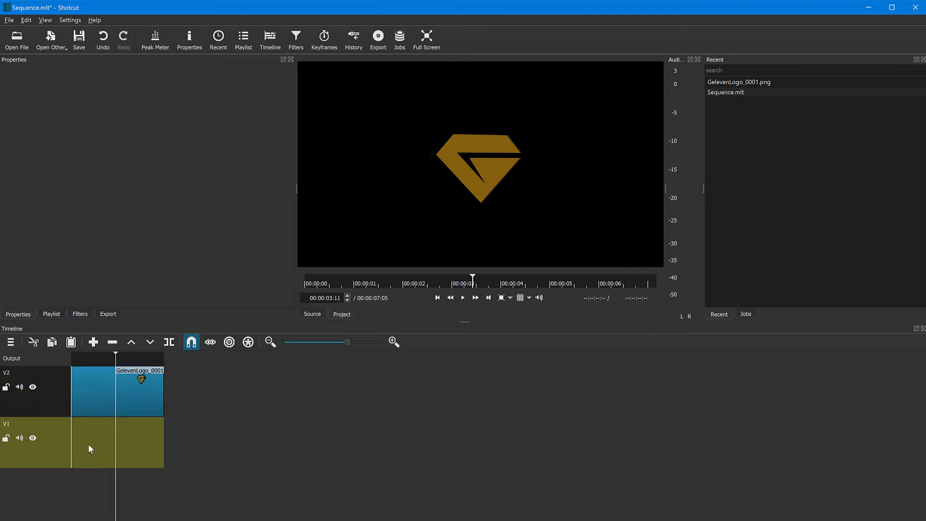
left_click(89, 445)
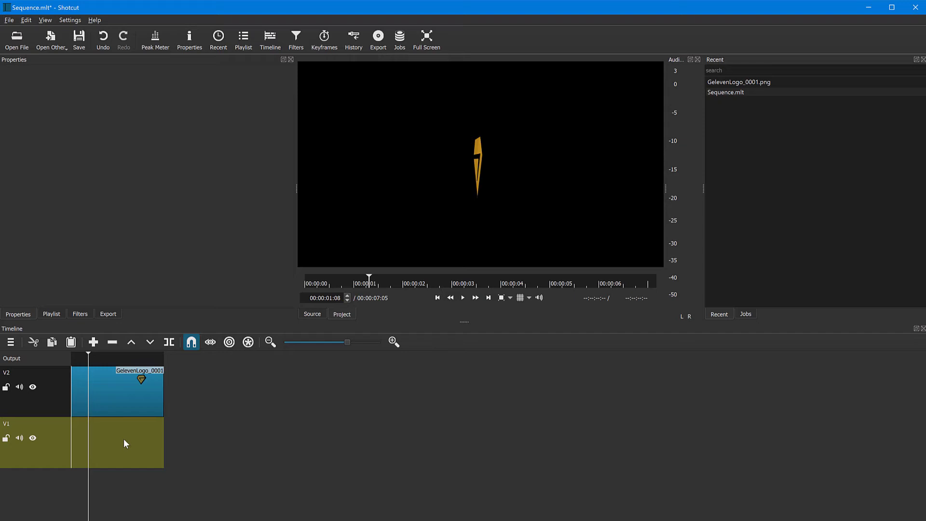
Create a #ffffff white colour clip from Other > Colour and append it to track V1
left_click(64, 49)
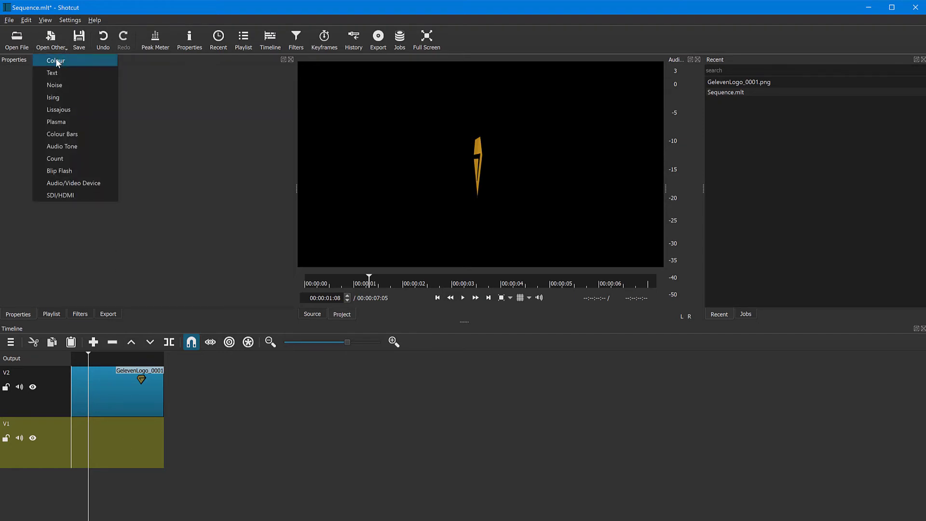
left_click(56, 59)
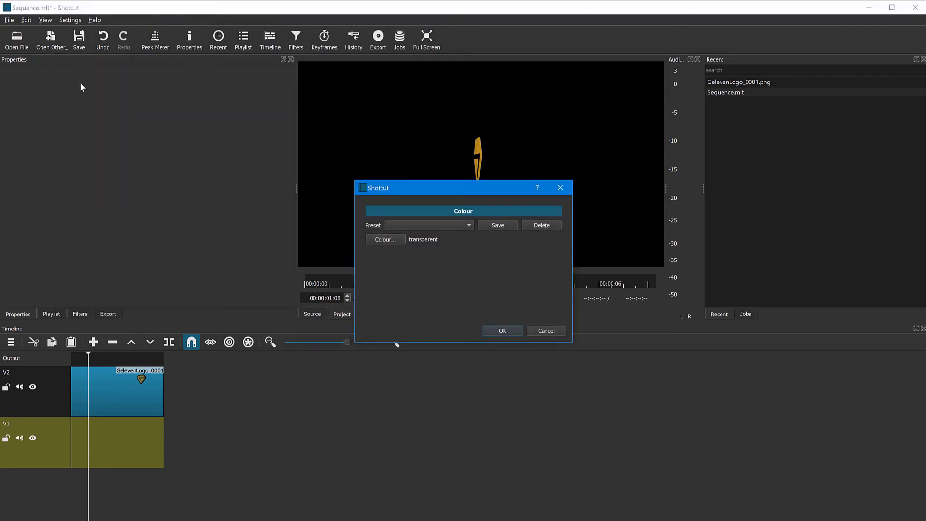
left_click(394, 239)
left_click(482, 140)
left_click_drag(482, 140, 483, 139)
left_click_drag(436, 225, 381, 259)
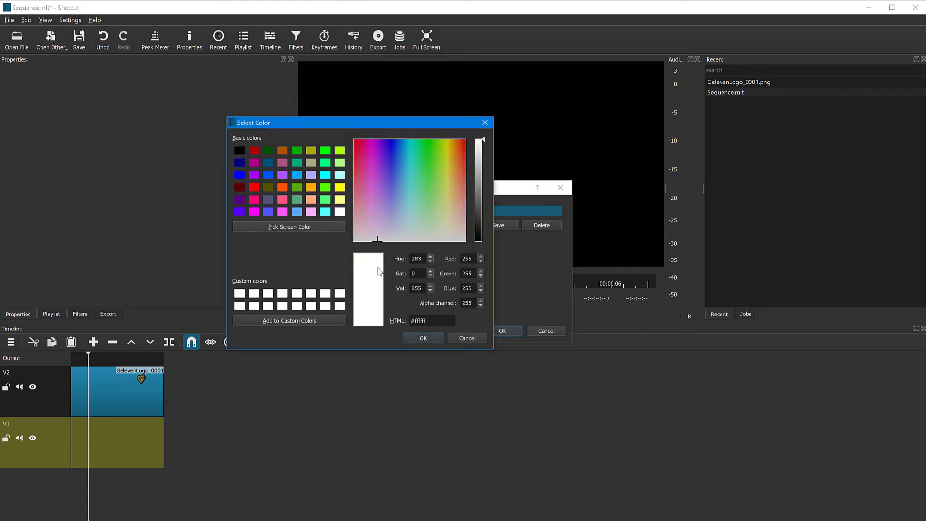
left_click(418, 339)
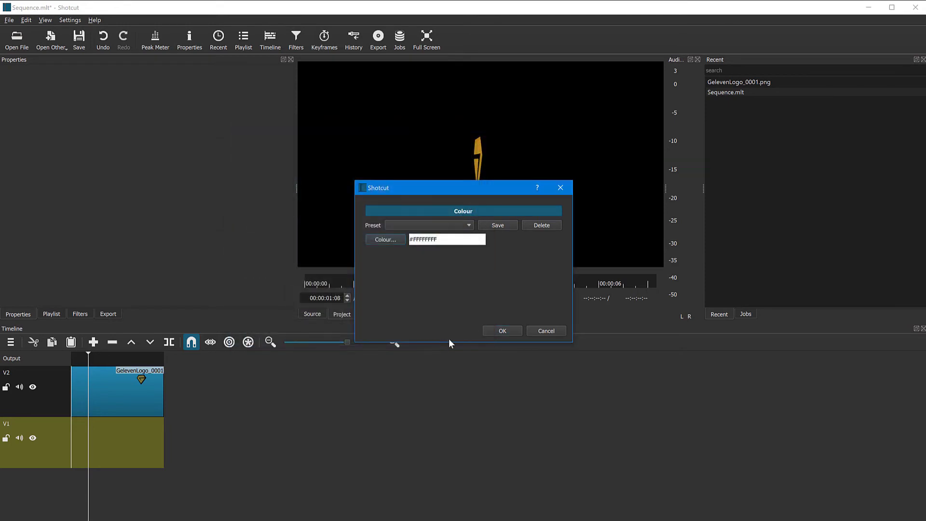
left_click(503, 331)
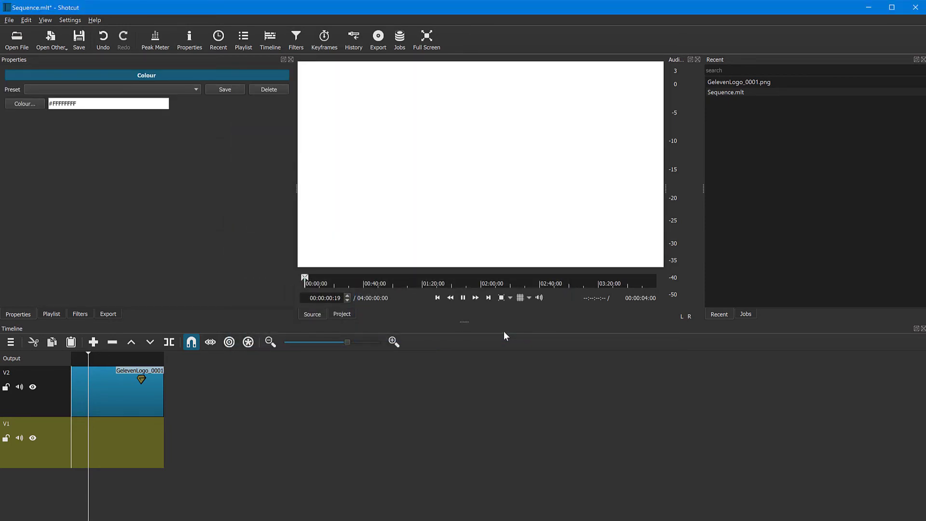
left_click(94, 342)
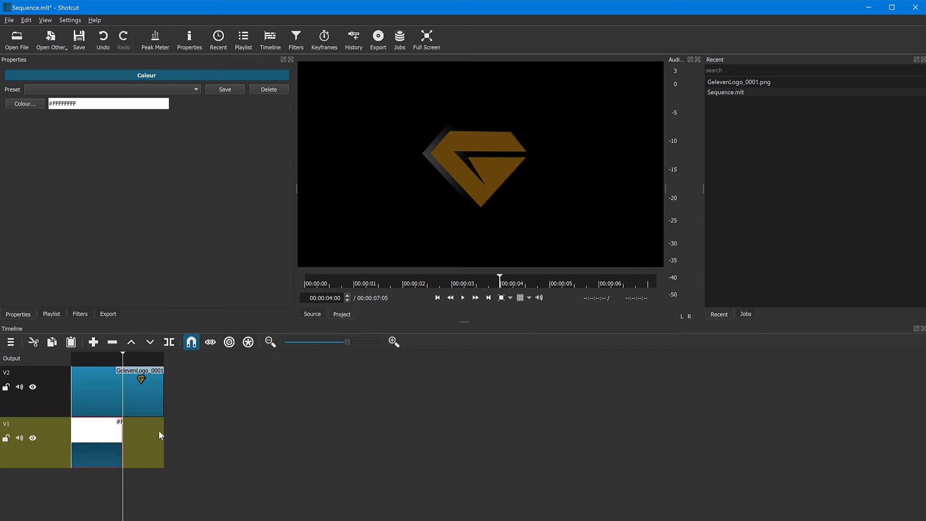
Extend the white V1 clip to the logo clip's 00:00:07:05 end, then scrub to check
left_click_drag(122, 435, 172, 434)
left_click(95, 354)
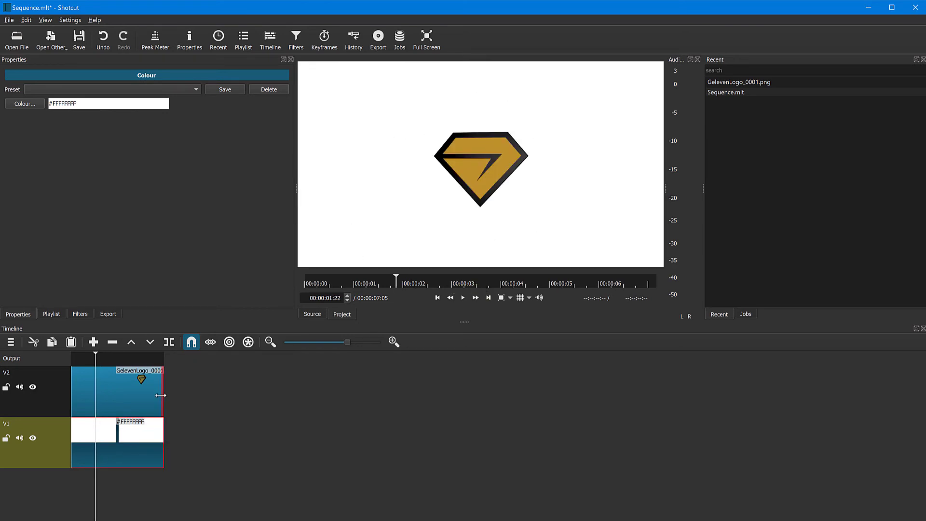
left_click_drag(95, 353, 71, 379)
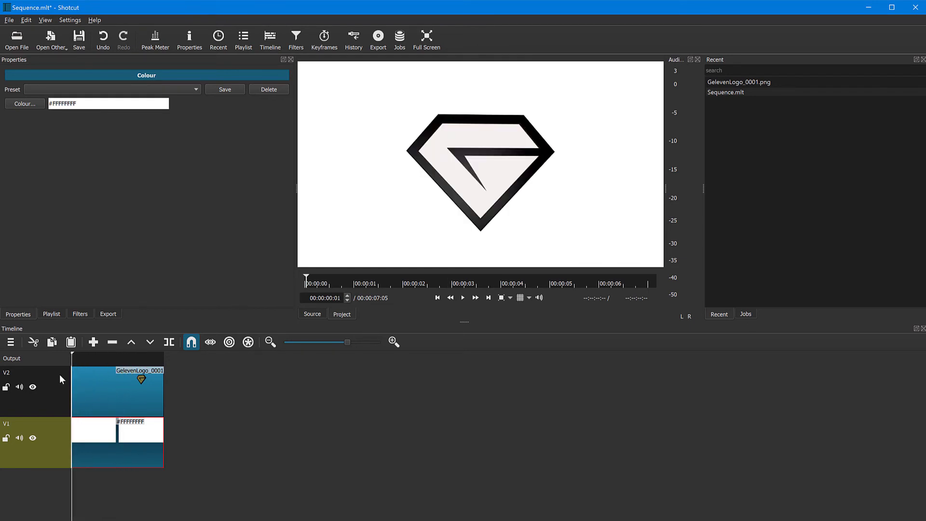
left_click(463, 297)
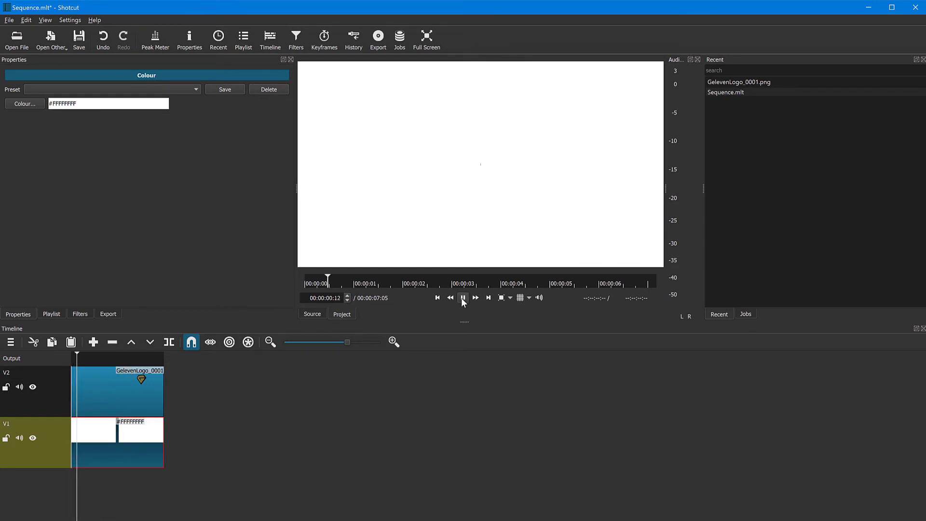